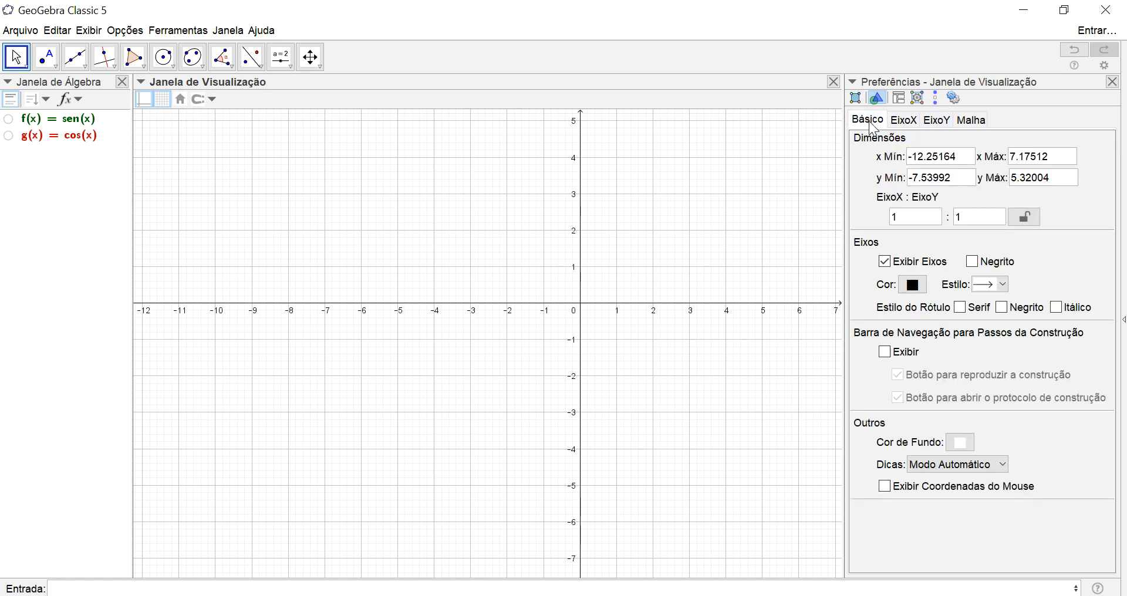
Set the x-axis tick distance to π/2 and close the graphics view preferences
left_click(908, 122)
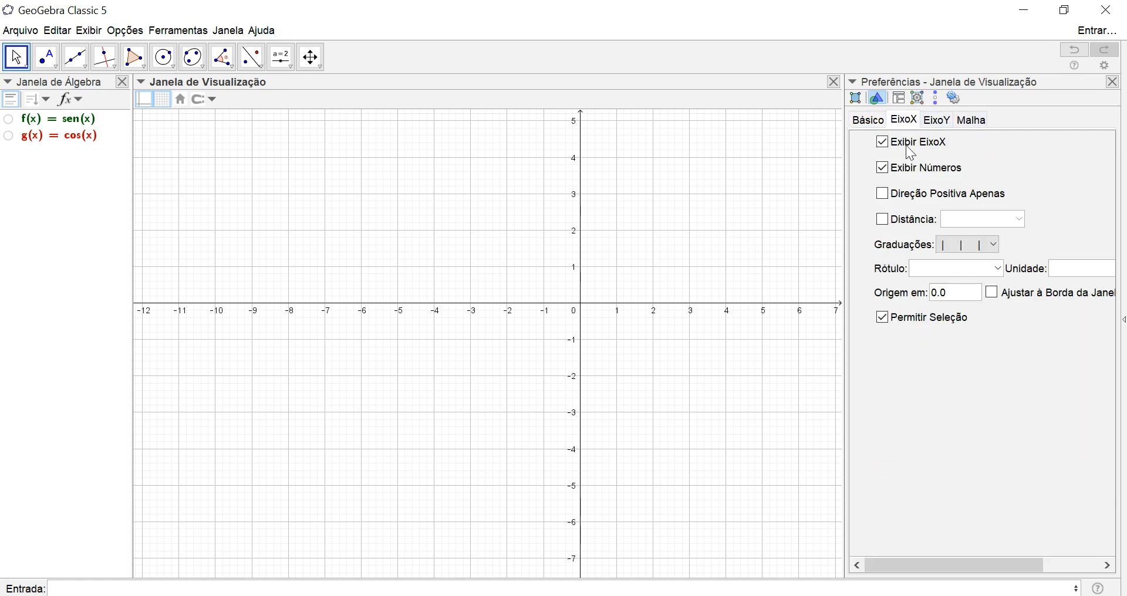
left_click(885, 222)
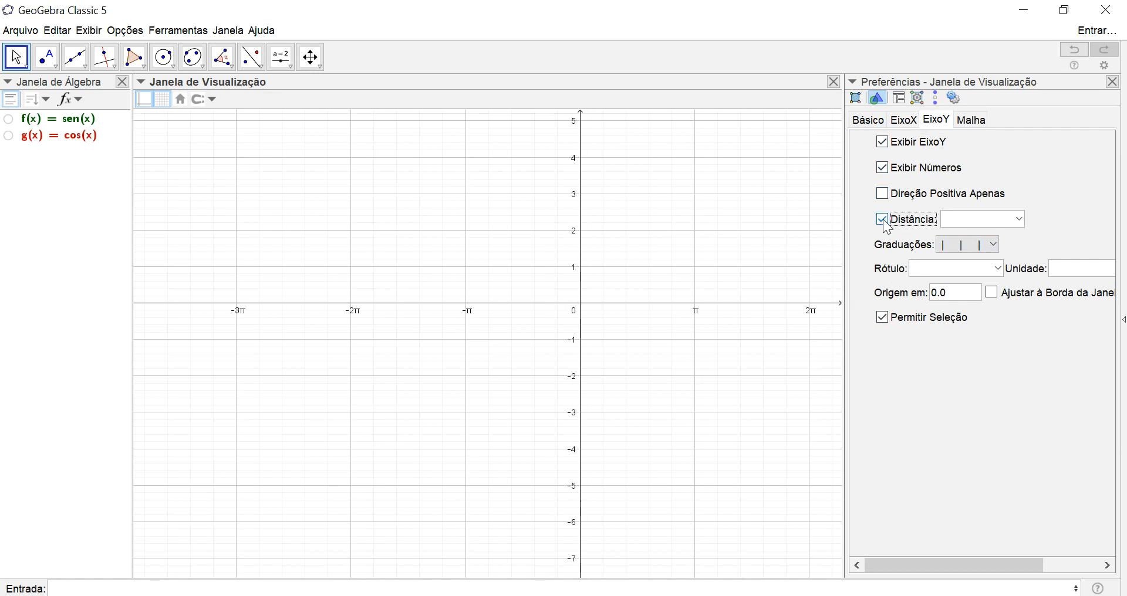
left_click(1019, 219)
left_click(882, 219)
left_click(903, 120)
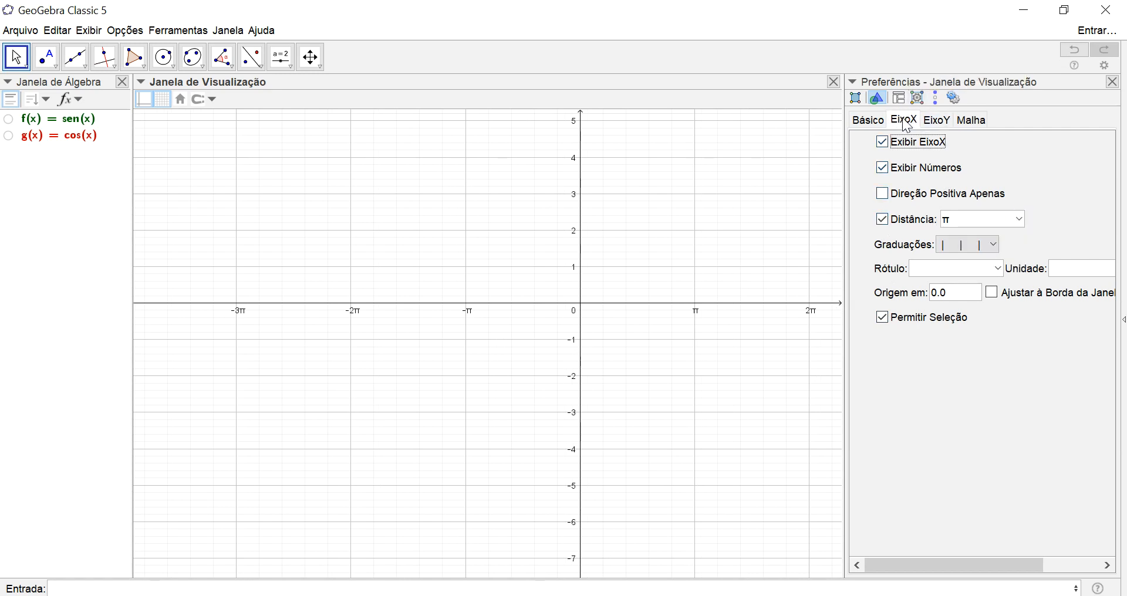
left_click(1020, 220)
left_click(996, 265)
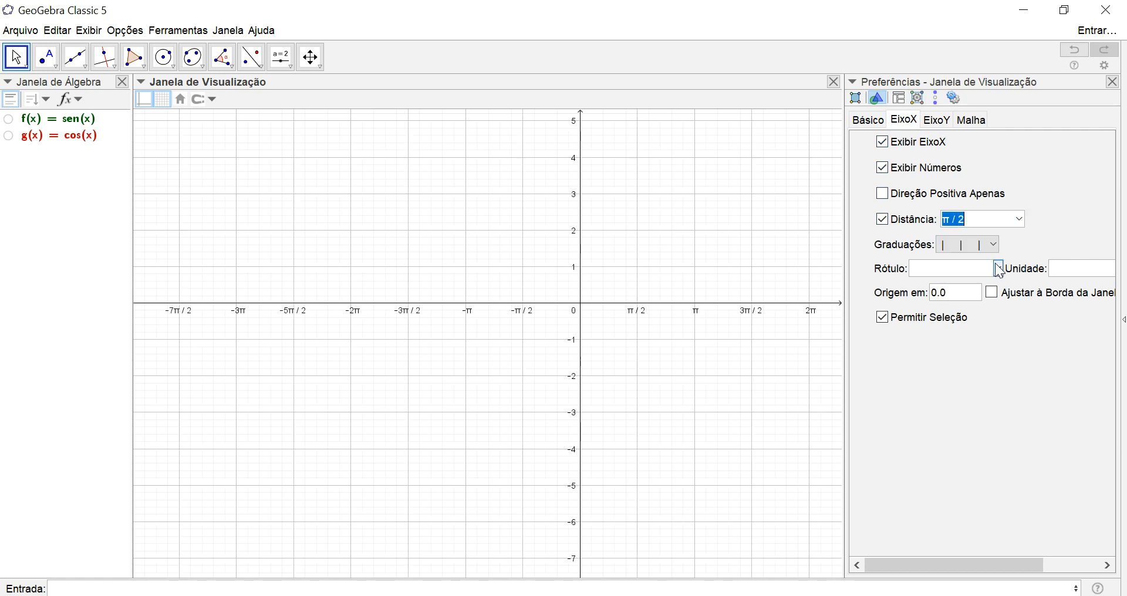
left_click(1114, 82)
Create the point (b, cos(b)) with a slider for b, and hide the point in the graphics view
left_click_drag(59, 82, 1031, 124)
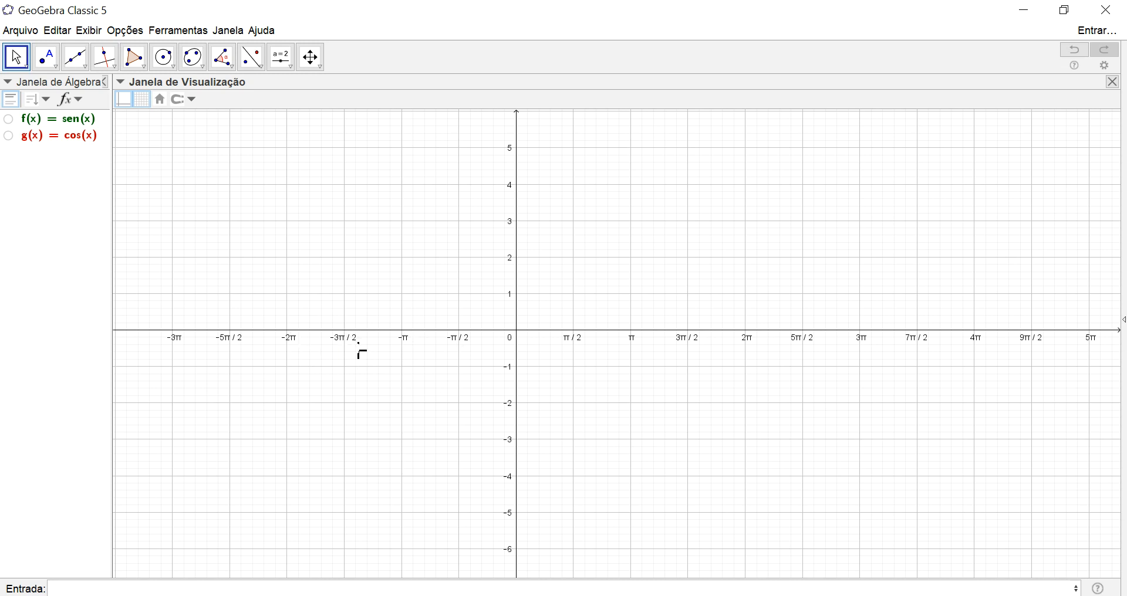
left_click_drag(1031, 359, 1039, 373)
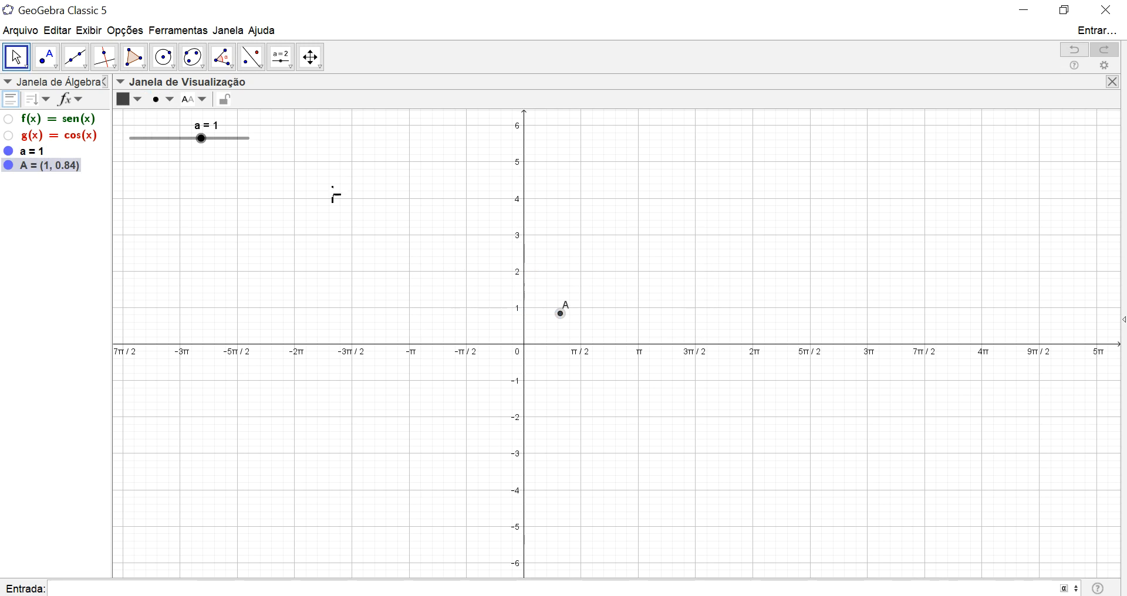
type("(cos(b)")
key("Return")
type("b,")
left_click(8, 194)
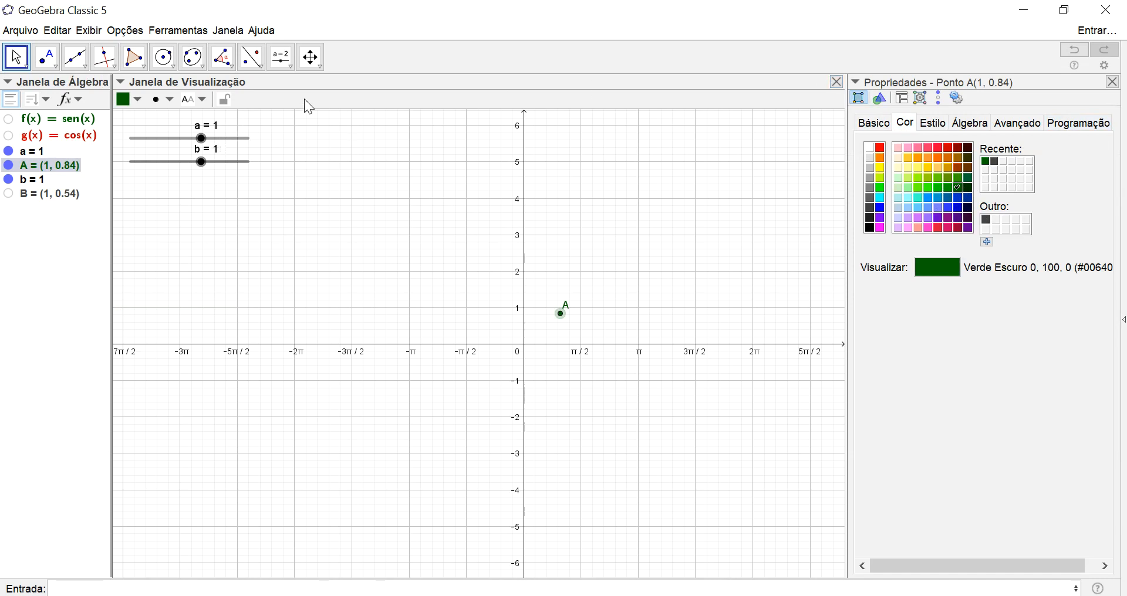
Animate sliders a, starting at -15.6, and b with points A and B shown, tracing the sine and cosine curves
left_click(202, 139)
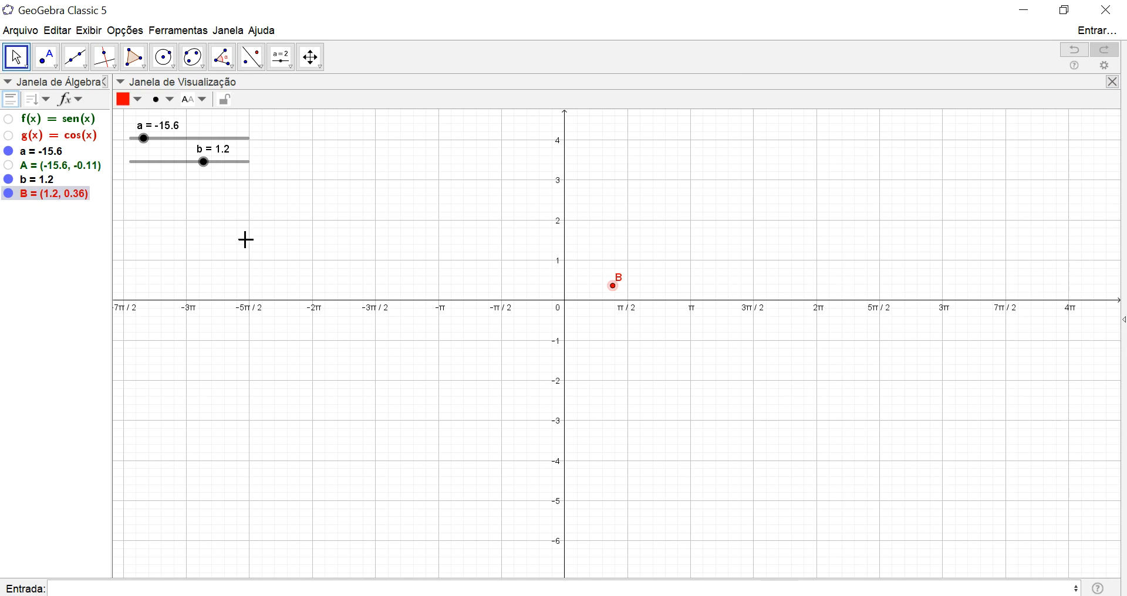
mouse_move(204, 163)
left_mouse_down()
mouse_move(159, 157)
mouse_move(229, 161)
mouse_move(322, 188)
mouse_move(223, 171)
left_mouse_up()
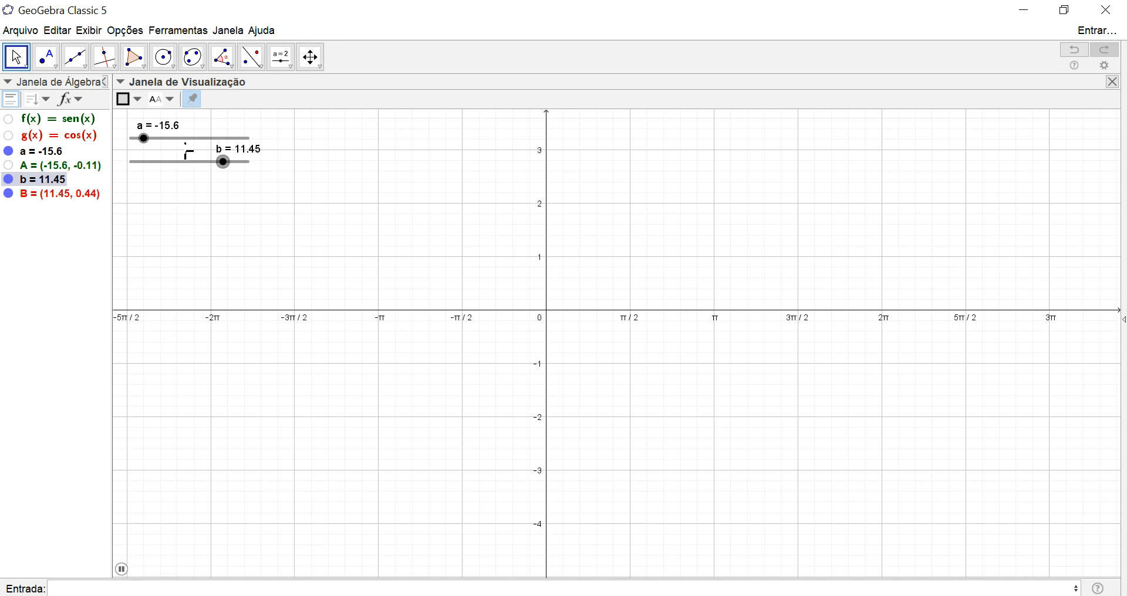
right_click(173, 140)
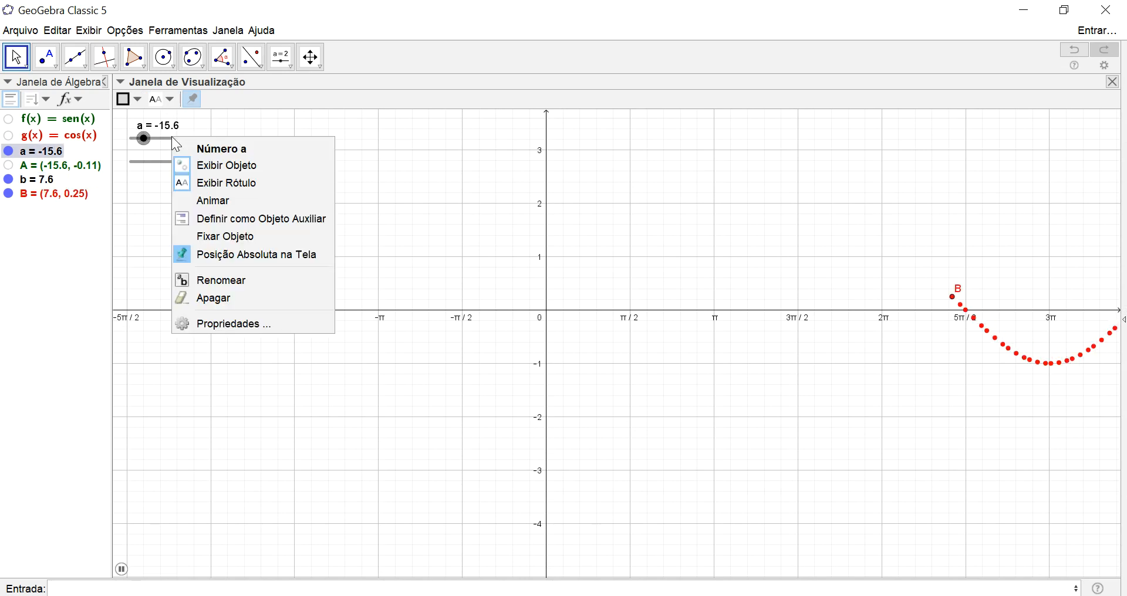
left_click(223, 200)
left_click(46, 166)
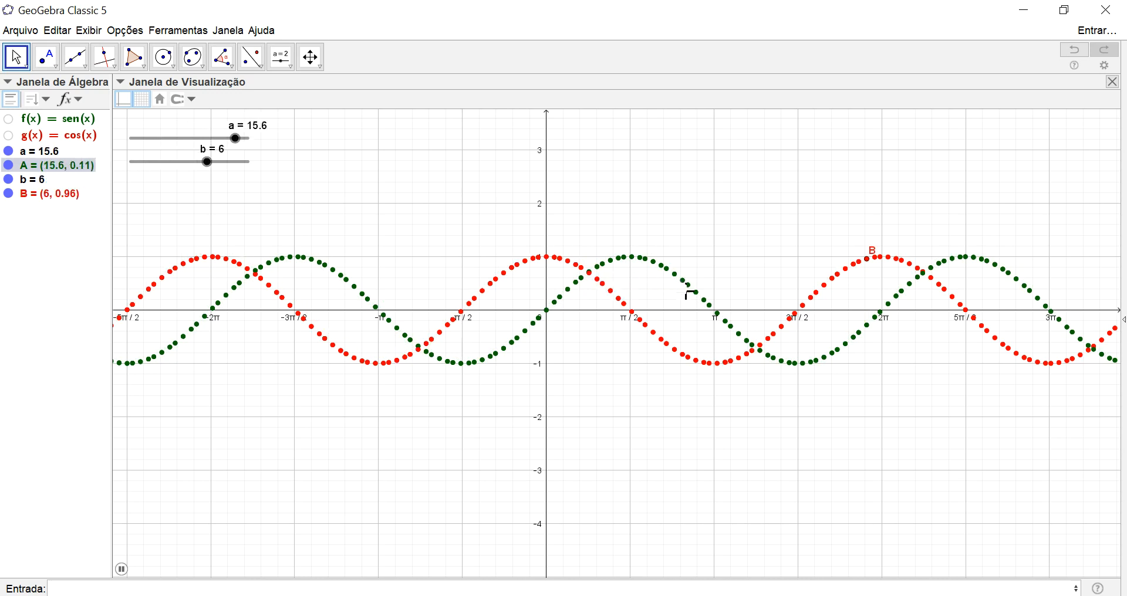
Show the graphs of f(x) = sen(x) and g(x) = cos(x) and hide points A and B
left_click(8, 119)
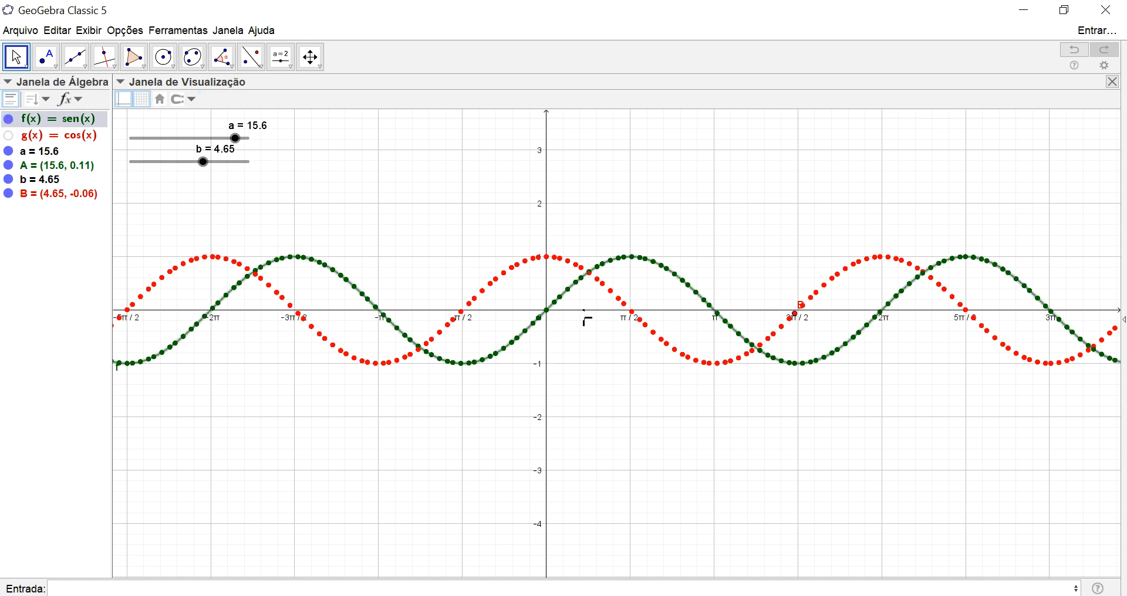
left_click_drag(1032, 374, 543, 365)
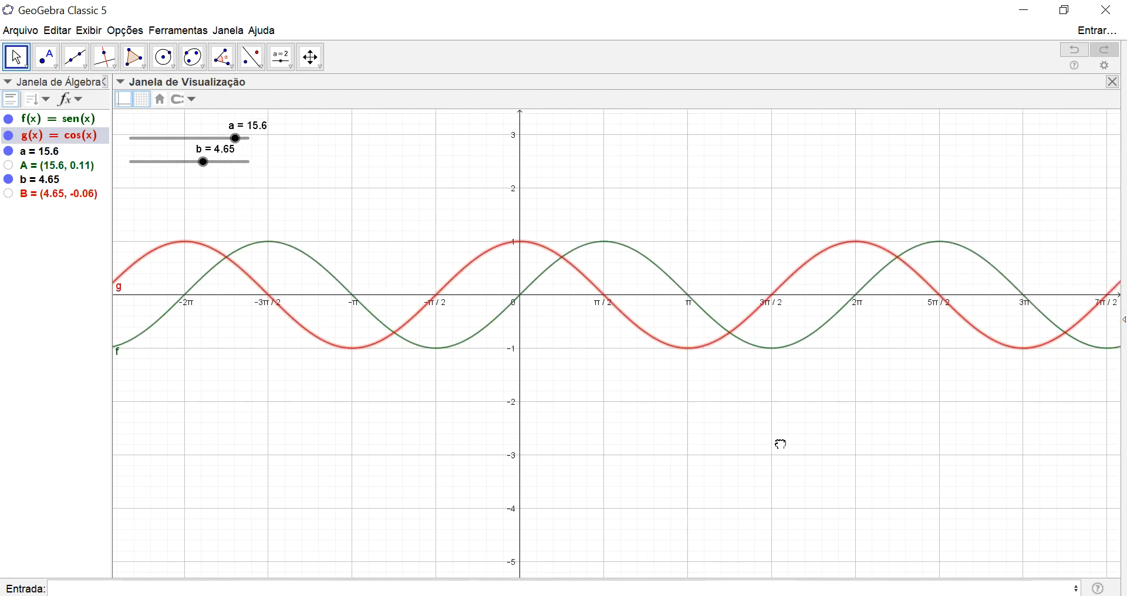
left_click_drag(780, 444, 610, 444)
left_click_drag(943, 413, 1124, 436)
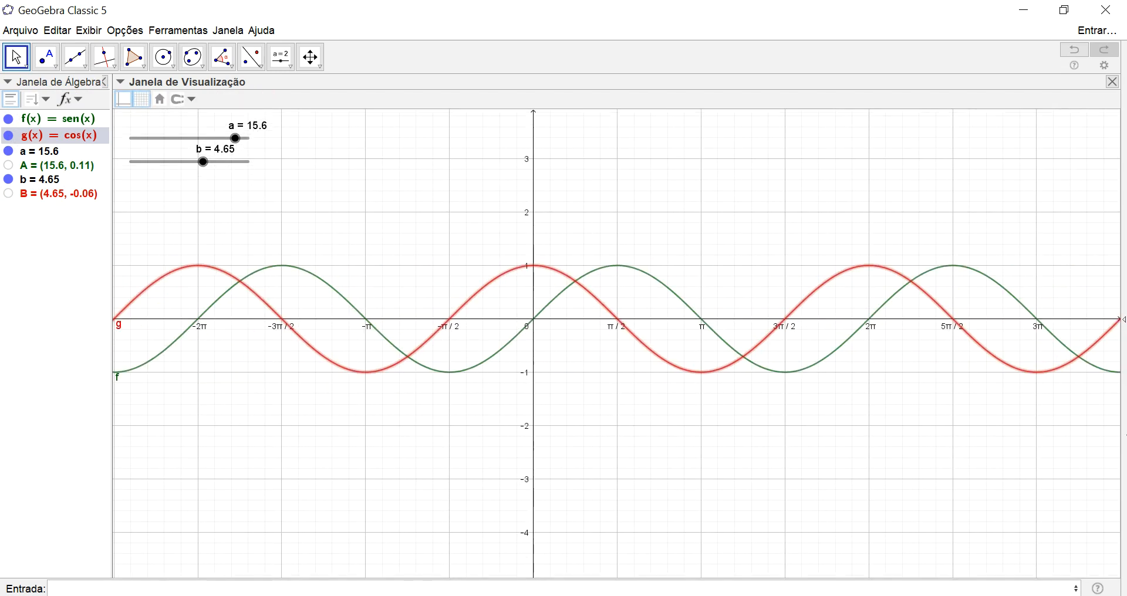
Hide the cosine graph g(x) and insert the text "Período:" above the sine curve
left_click(9, 136)
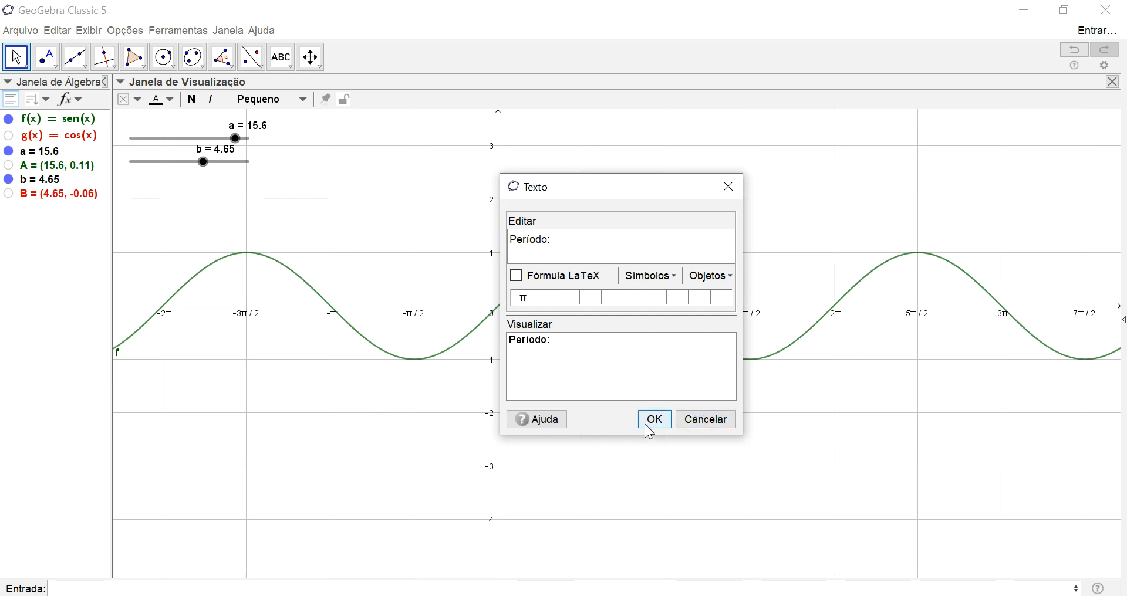
left_click(645, 426)
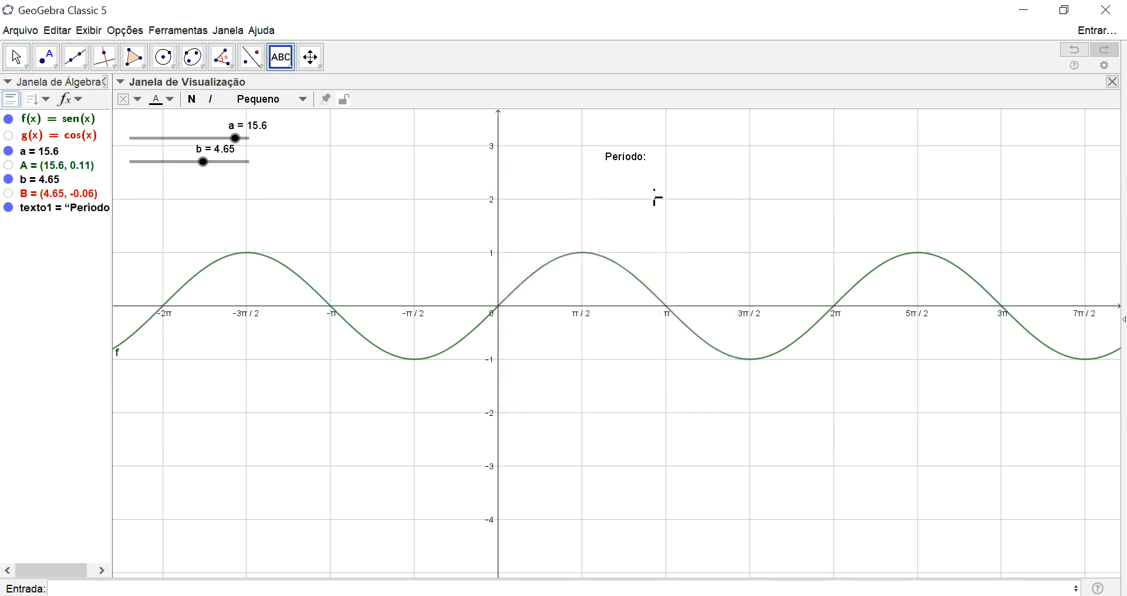
Format the "Período:" text as Grande and bold, and close its properties
right_click(637, 159)
left_click(695, 324)
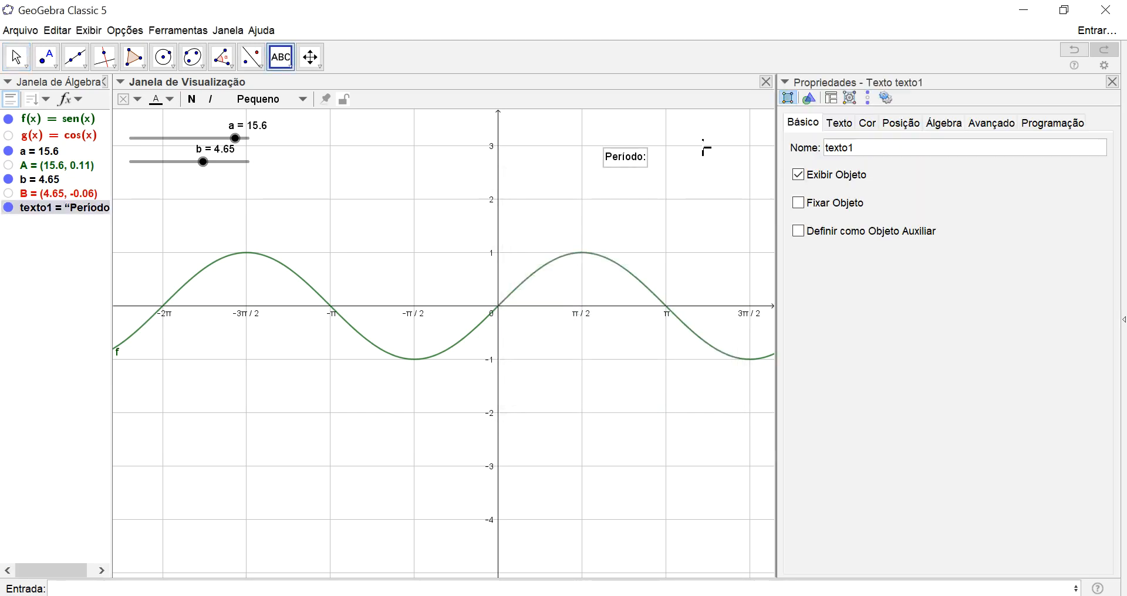
left_click(840, 123)
left_click(893, 146)
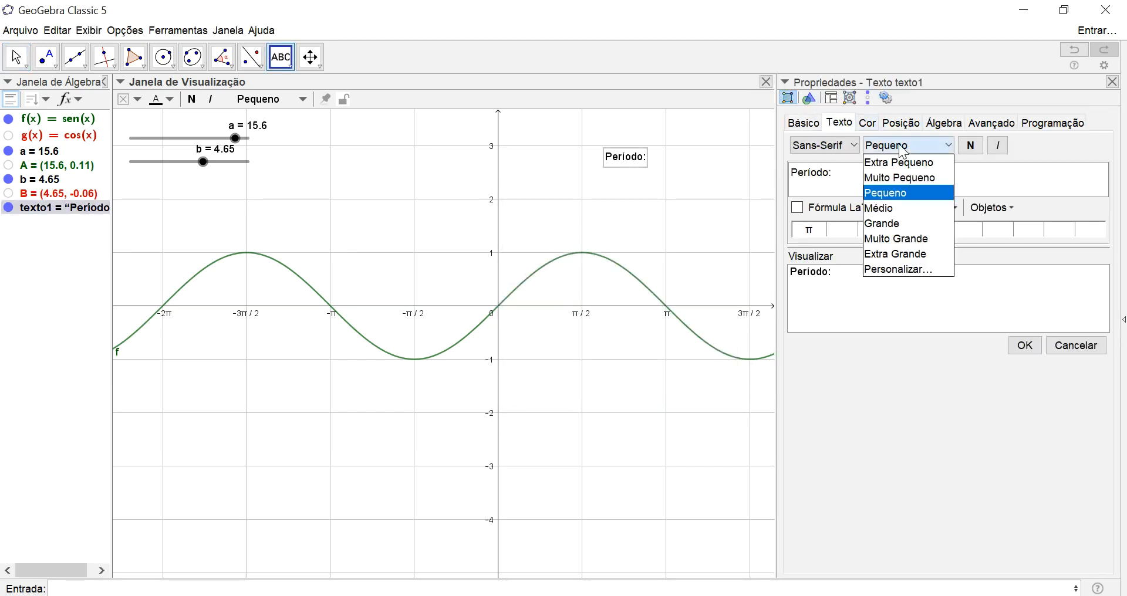
left_click(913, 223)
left_click(971, 145)
left_click(1112, 82)
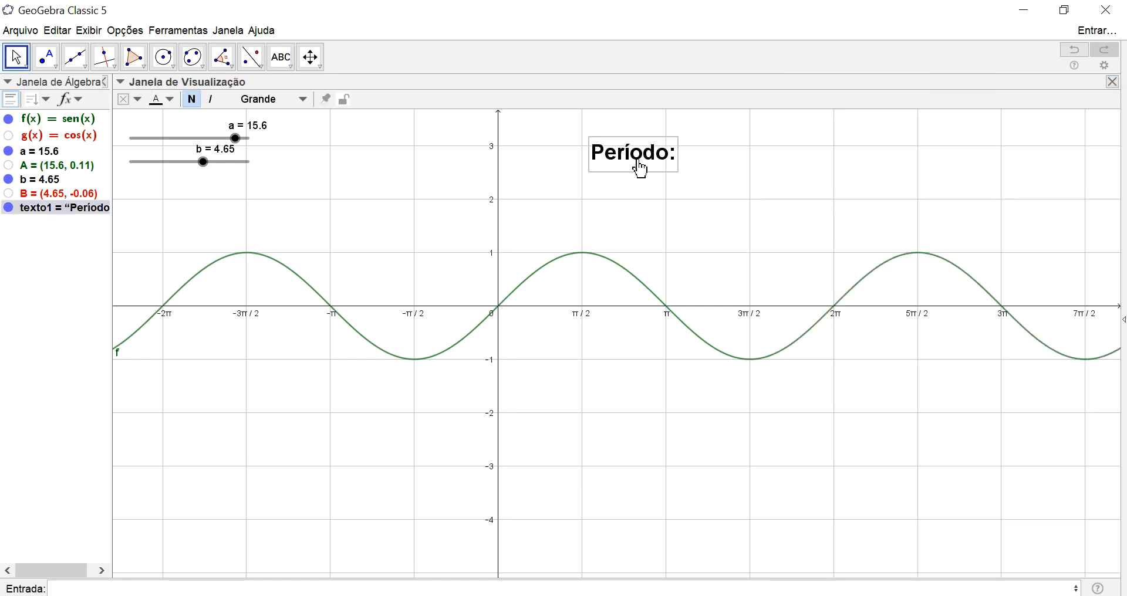